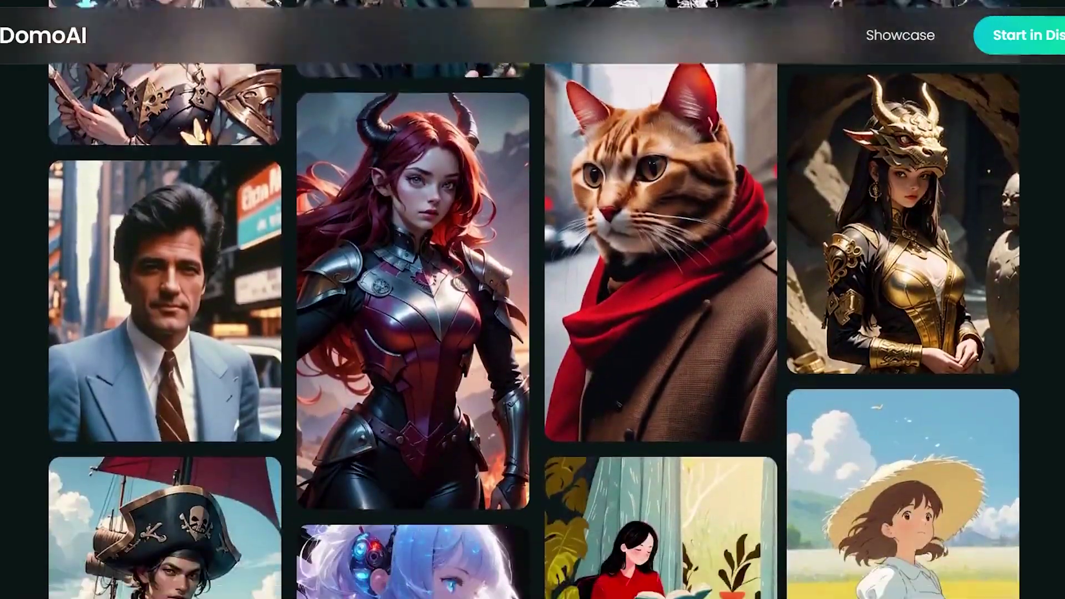
# Look through the DomoAI showcase gallery and highlight the site's web address, domoai.app.
pyautogui.scroll(-3, 533, 333)
pyautogui.click(79, 28)
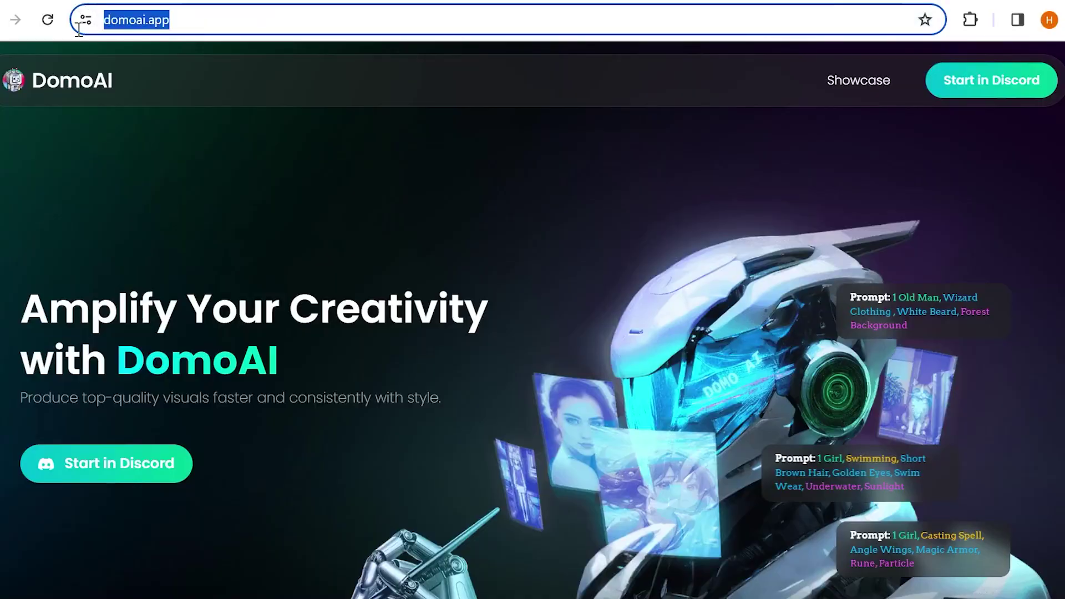
pyautogui.click(707, 335)
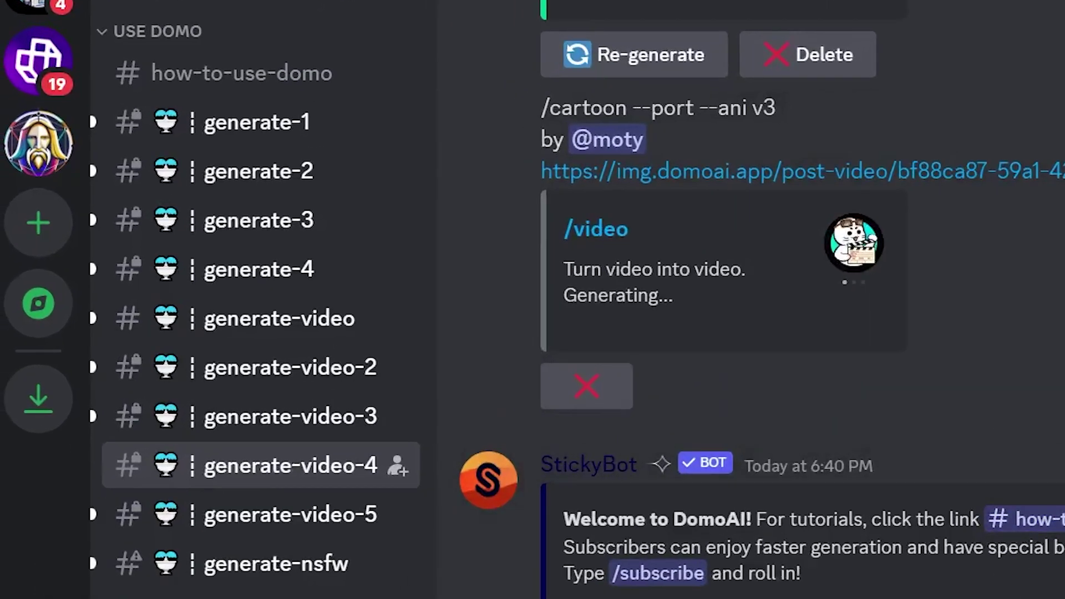
# Run the /video command on Barbie.mp4 with the prompt "a girl is driving a car and the boy is sitting in the back seat of the car".
pyautogui.write('/vi')
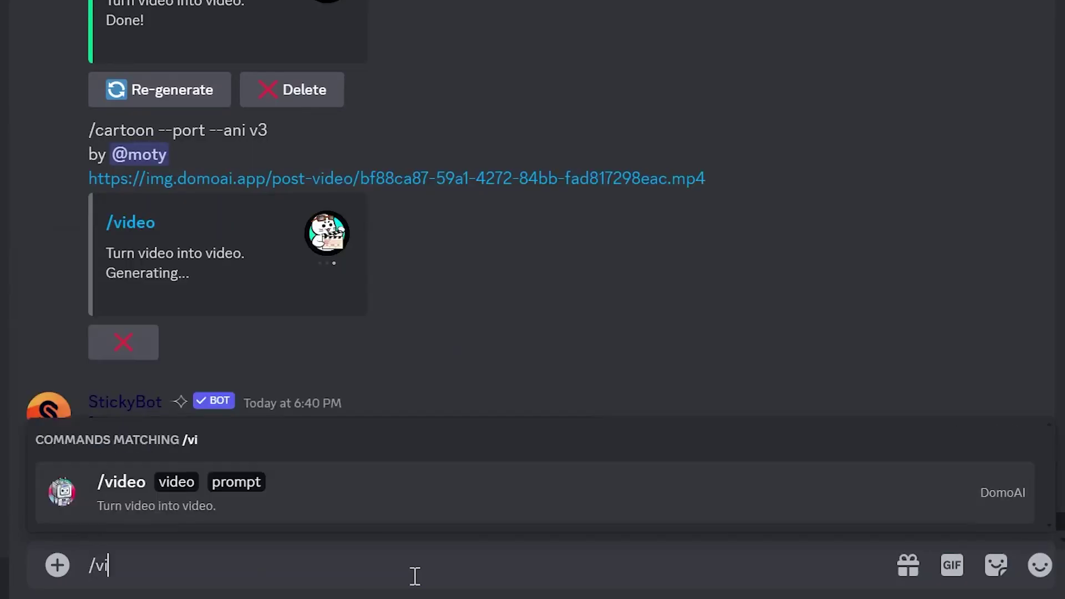
pyautogui.write('de')
pyautogui.write('o')
pyautogui.press('Return')
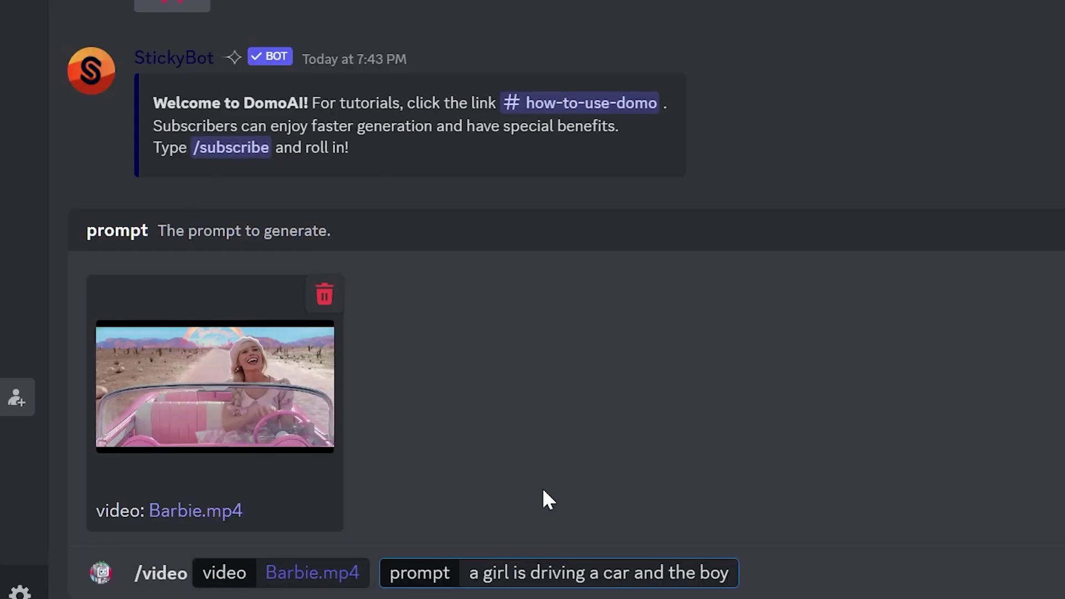
pyautogui.write('oy is sitting in the back seat of the car')
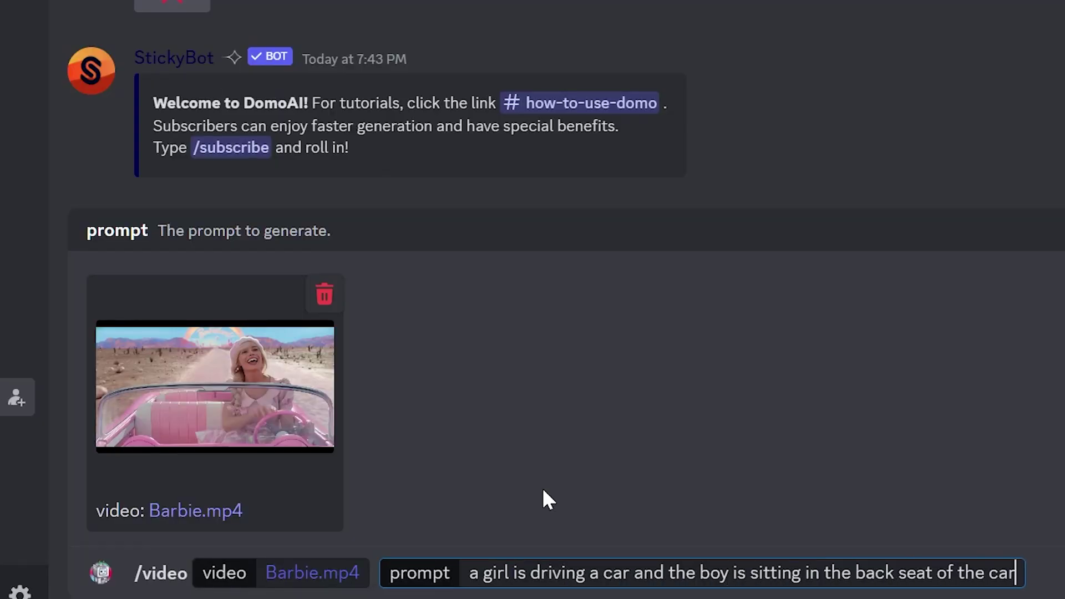
pyautogui.press('Return')
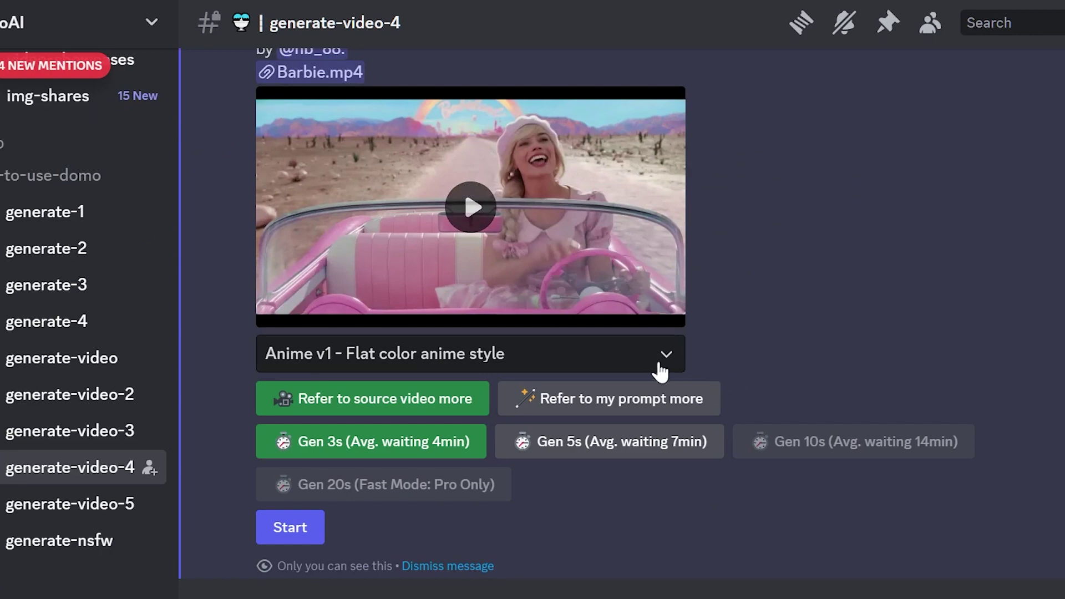
# Set the video style to Illustration v1 - 3D cartoon style and have the generation refer more to the source video.
pyautogui.click(664, 360)
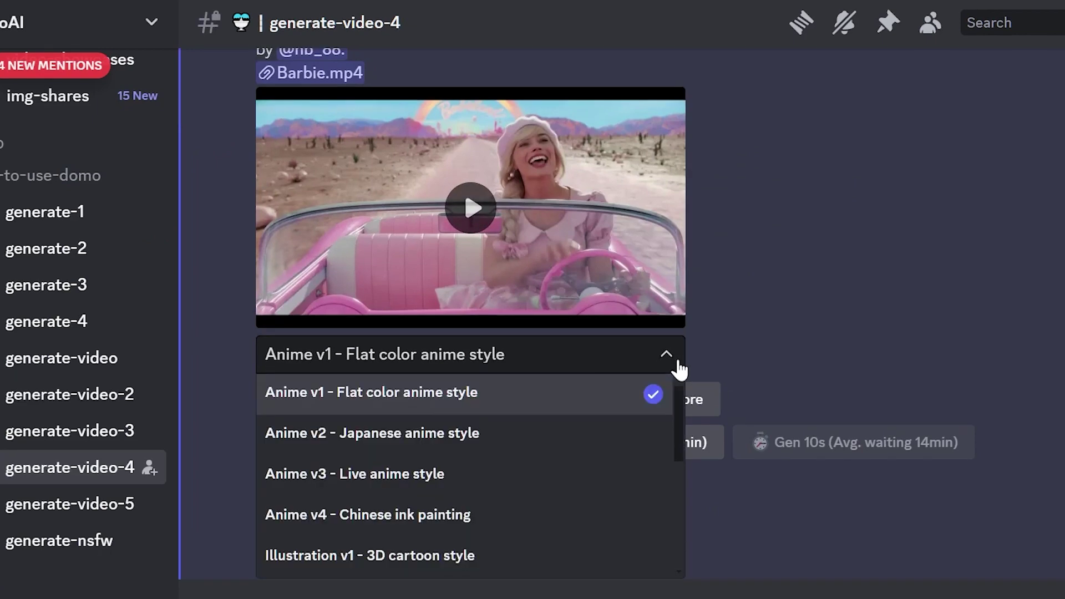
pyautogui.moveTo(680, 398); pyautogui.dragTo(677, 476)
pyautogui.click(426, 414)
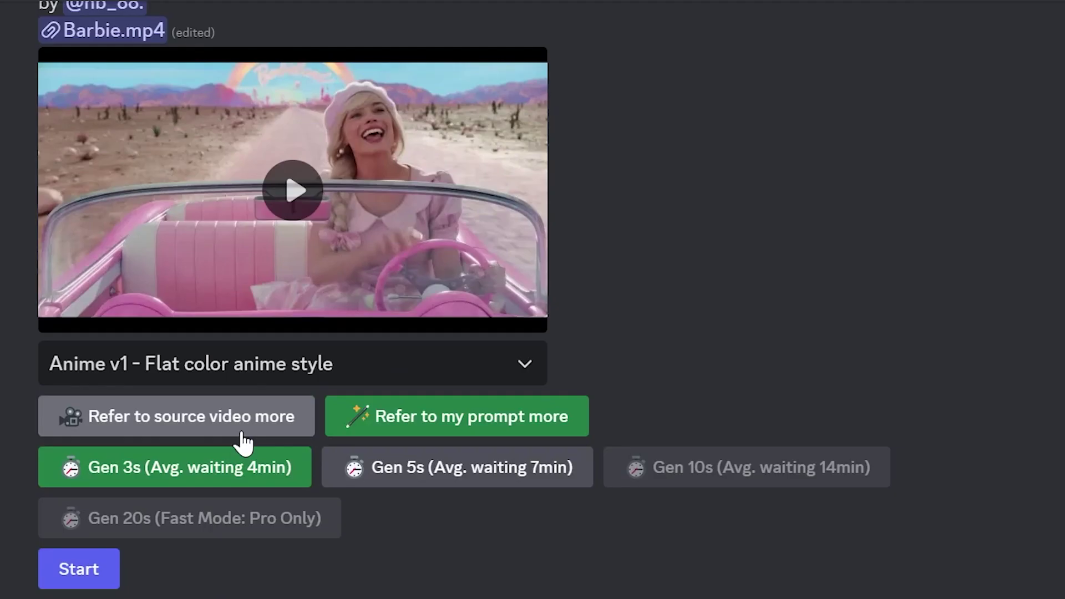
pyautogui.click(428, 412)
pyautogui.click(459, 428)
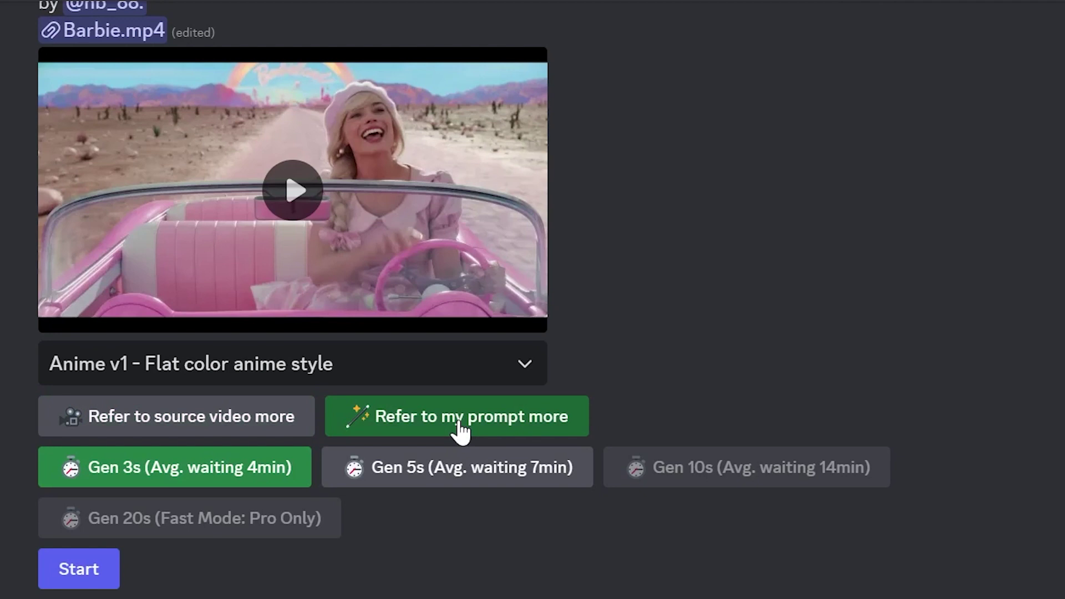
pyautogui.click(195, 430)
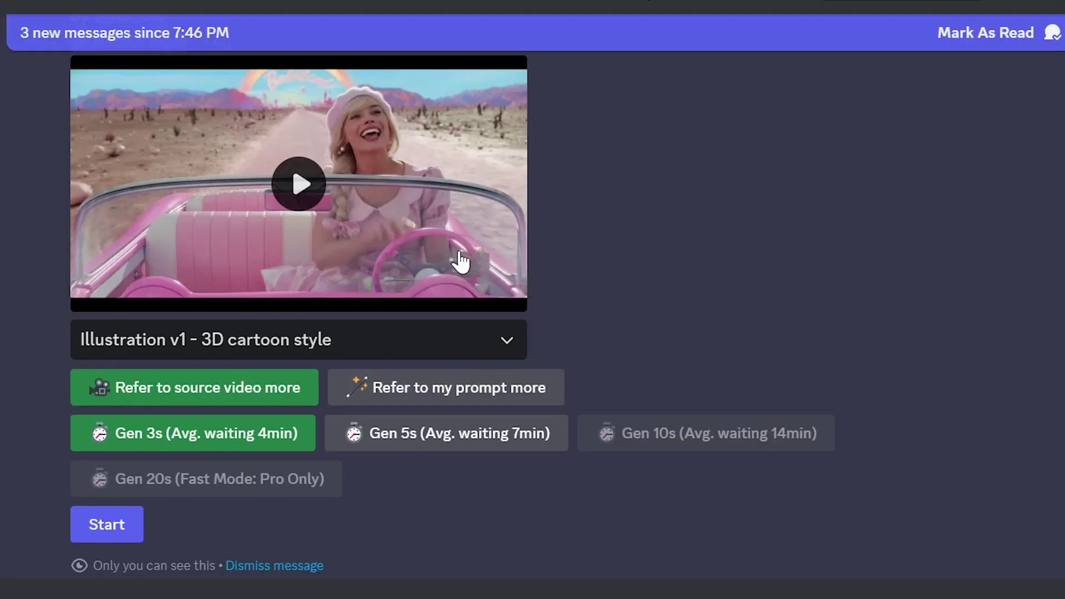
# Choose the 5-second length for the Barbie clip and start its generation.
pyautogui.click(388, 441)
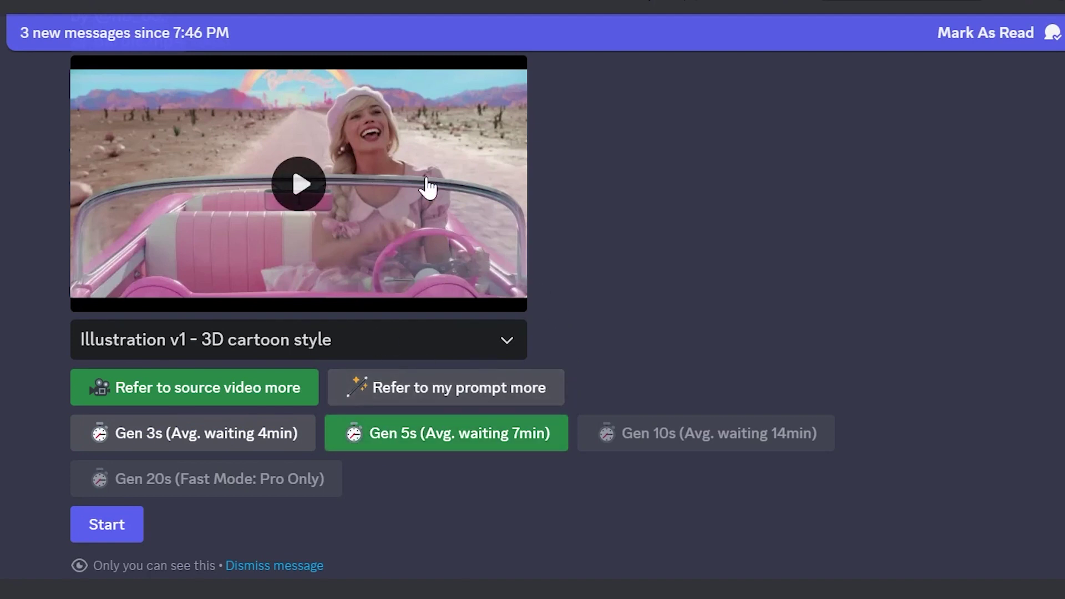
pyautogui.click(114, 527)
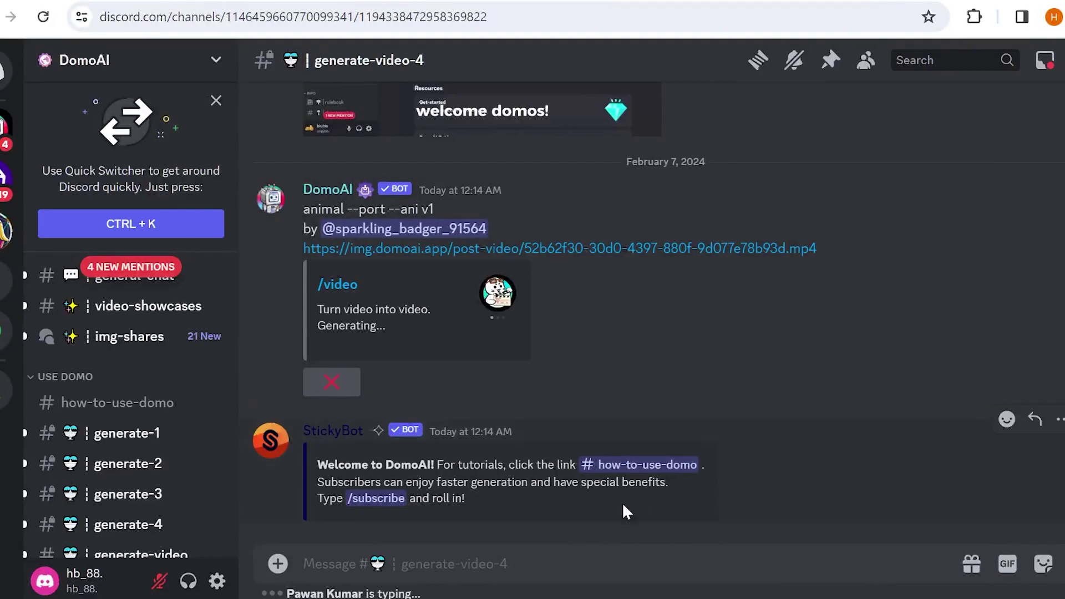
# Run the /gen command with the prompt "red frog" to generate images from text.
pyautogui.write('/ge')
pyautogui.write('n')
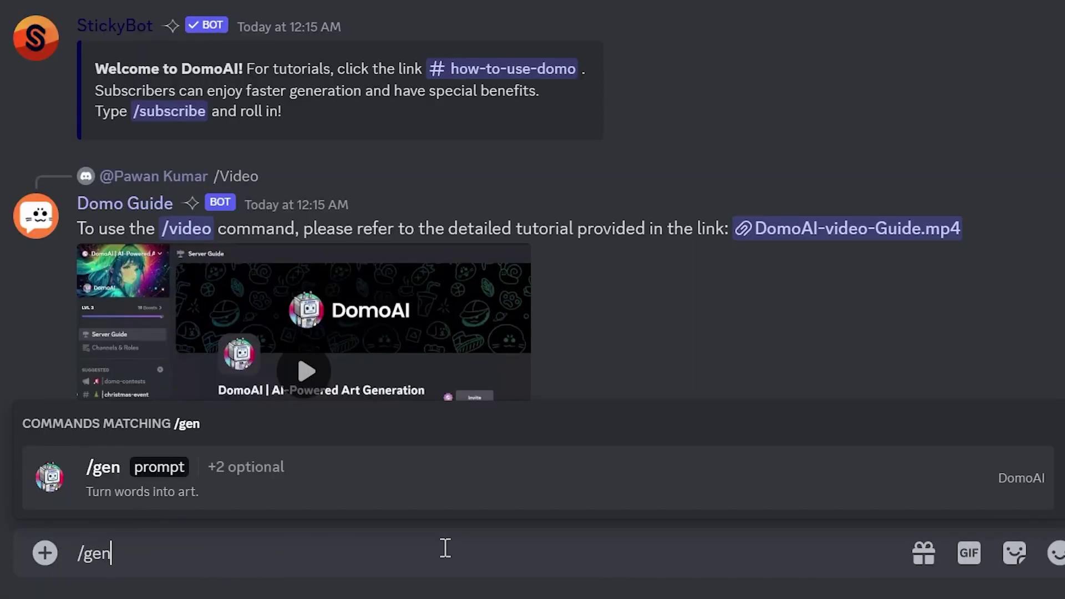
pyautogui.press('Tab')
pyautogui.write('te')
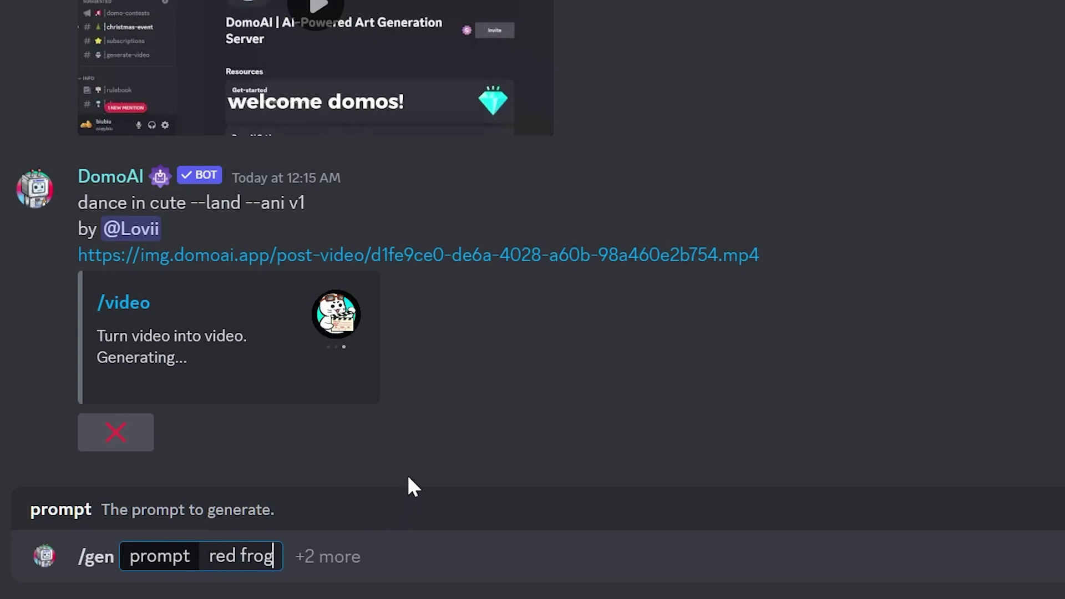
pyautogui.press('Return')
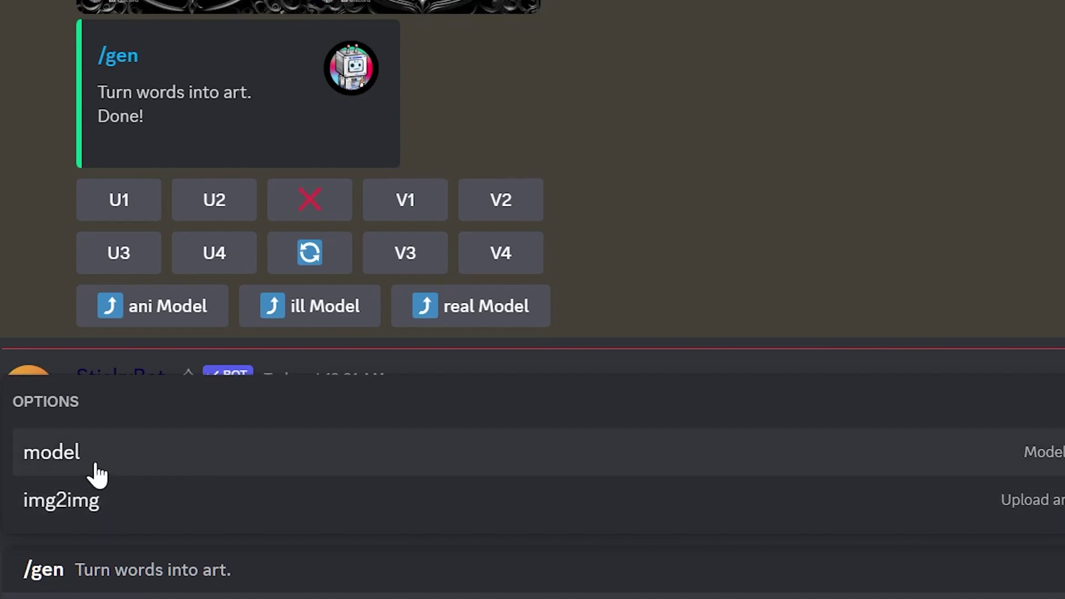
# Add the illus v1 3D cartoon style model and the img2img reference image option to the /gen command.
pyautogui.click(98, 474)
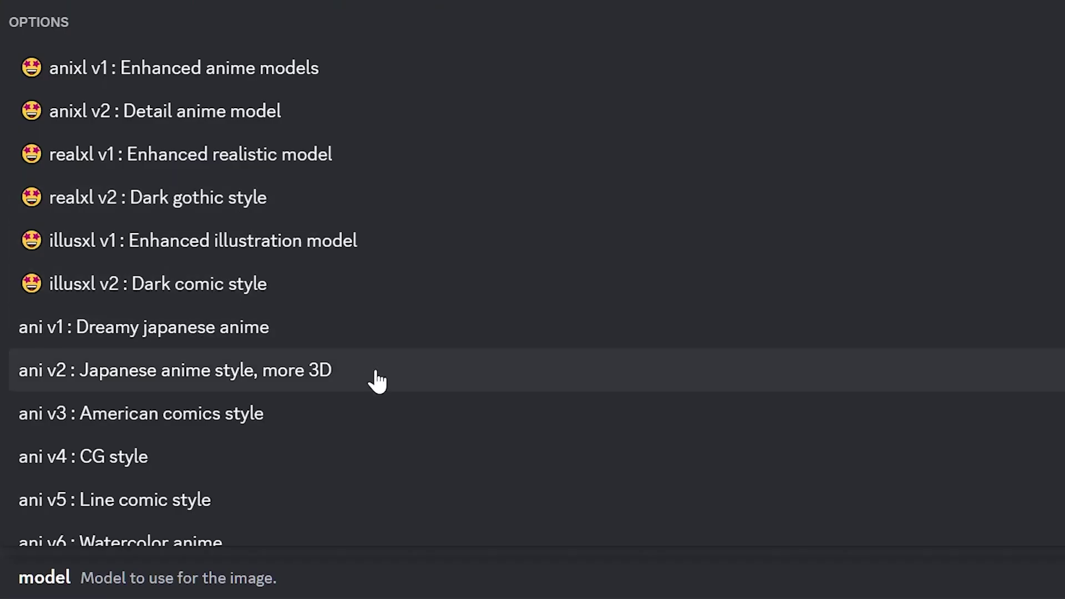
pyautogui.scroll(-4, 355, 383)
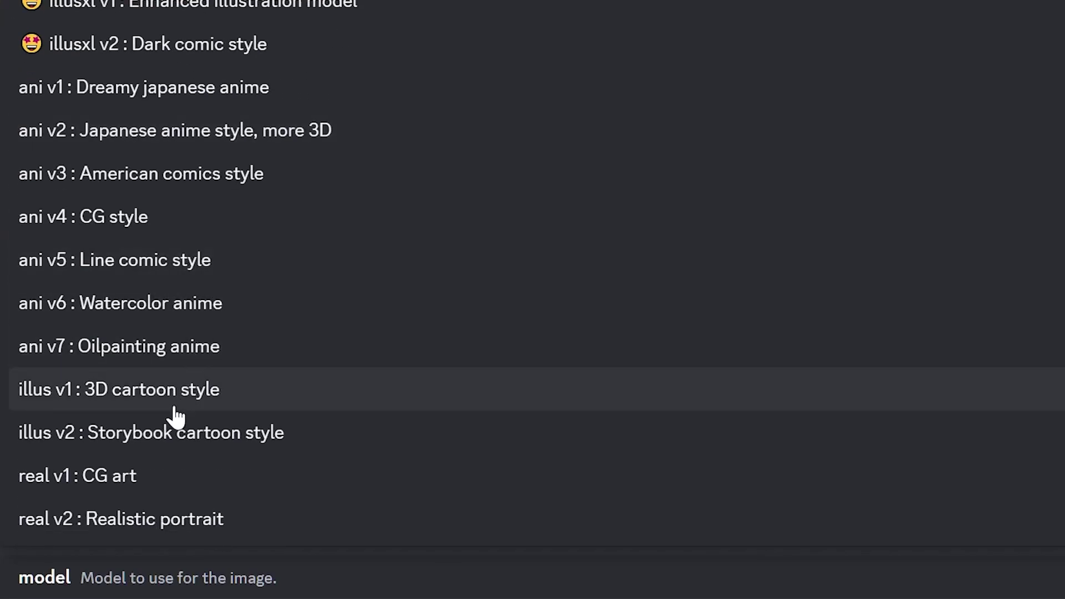
pyautogui.click(305, 402)
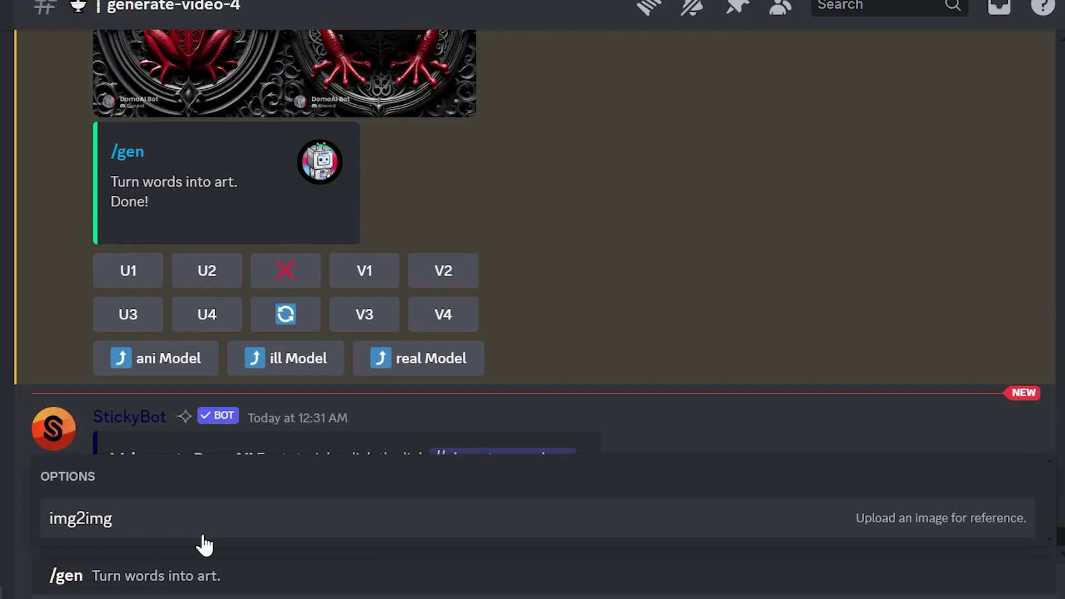
pyautogui.click(83, 519)
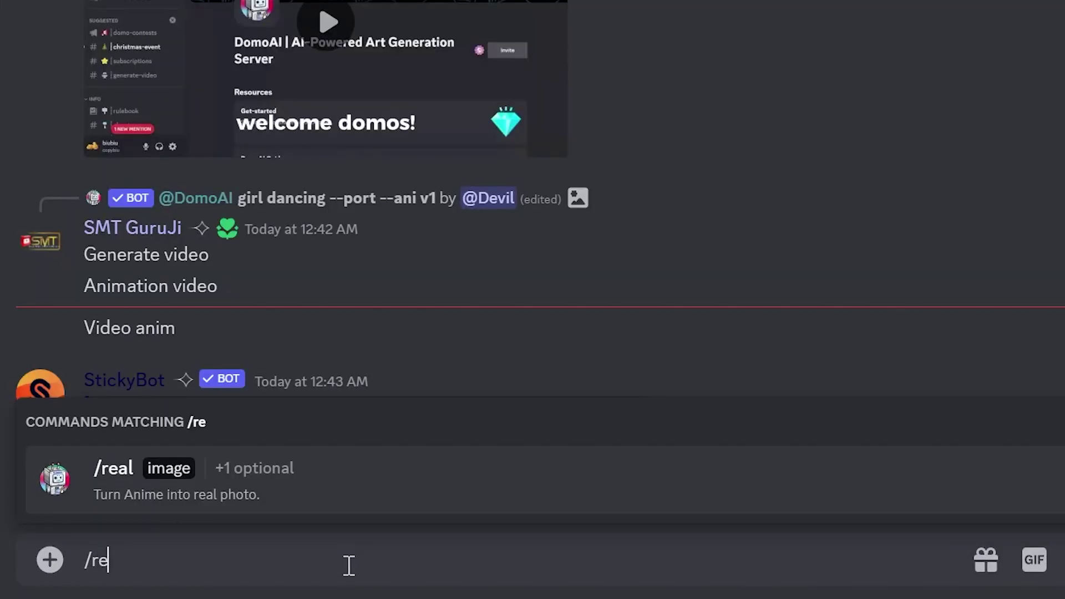
# Set up the /real command with the pink-haired anime image and the optional prompt "a girl with pink hair".
pyautogui.press('Return')
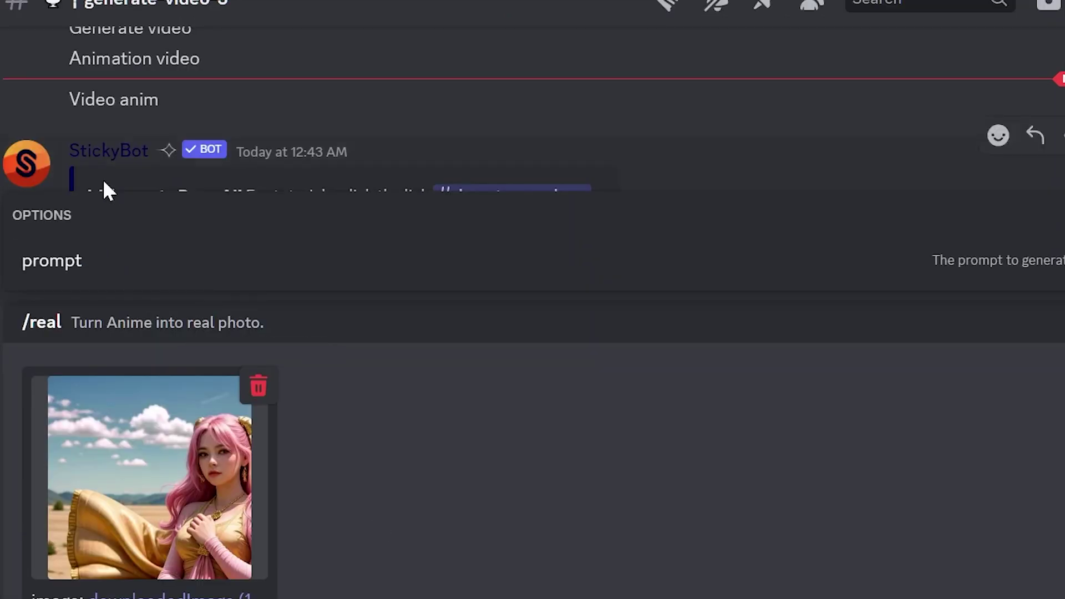
pyautogui.click(127, 285)
pyautogui.write('a girl with pink hair')
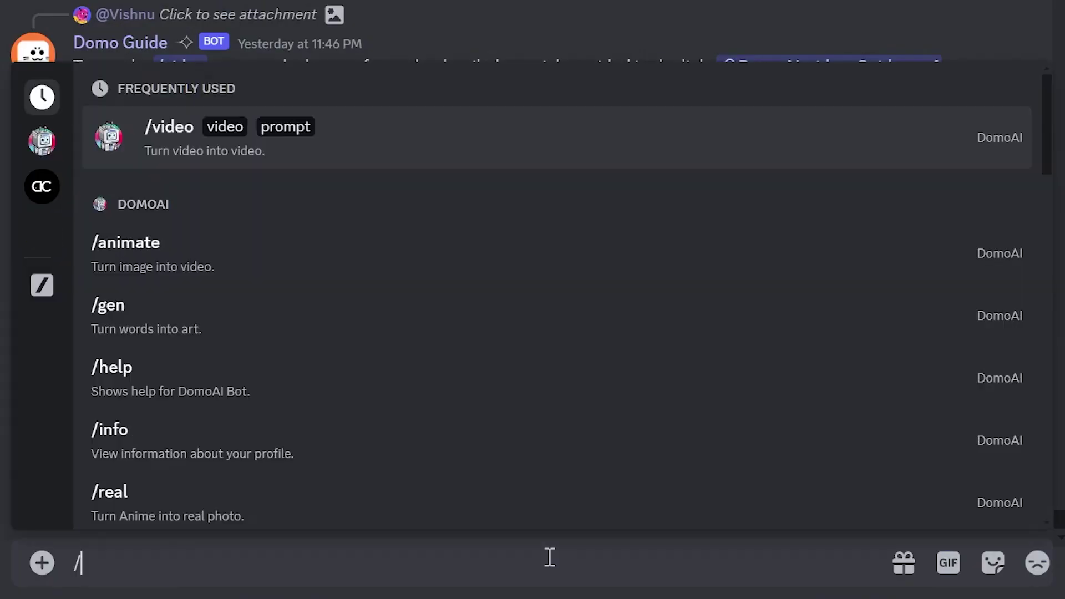
# Run the /animate command on the image downloadedImage (21).png.
pyautogui.write('animate')
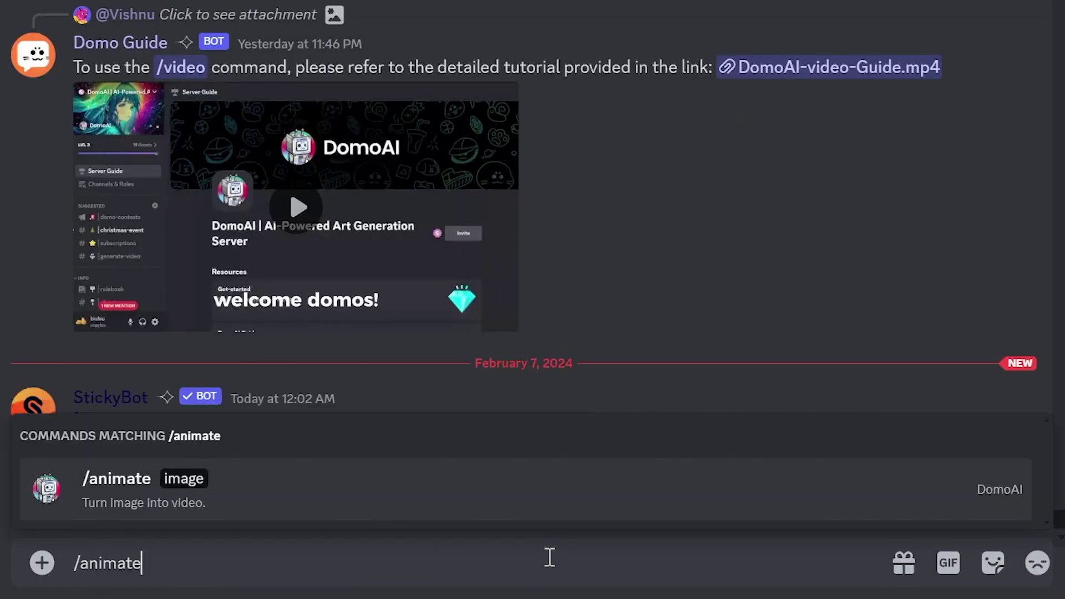
pyautogui.press('Return')
pyautogui.click(227, 446)
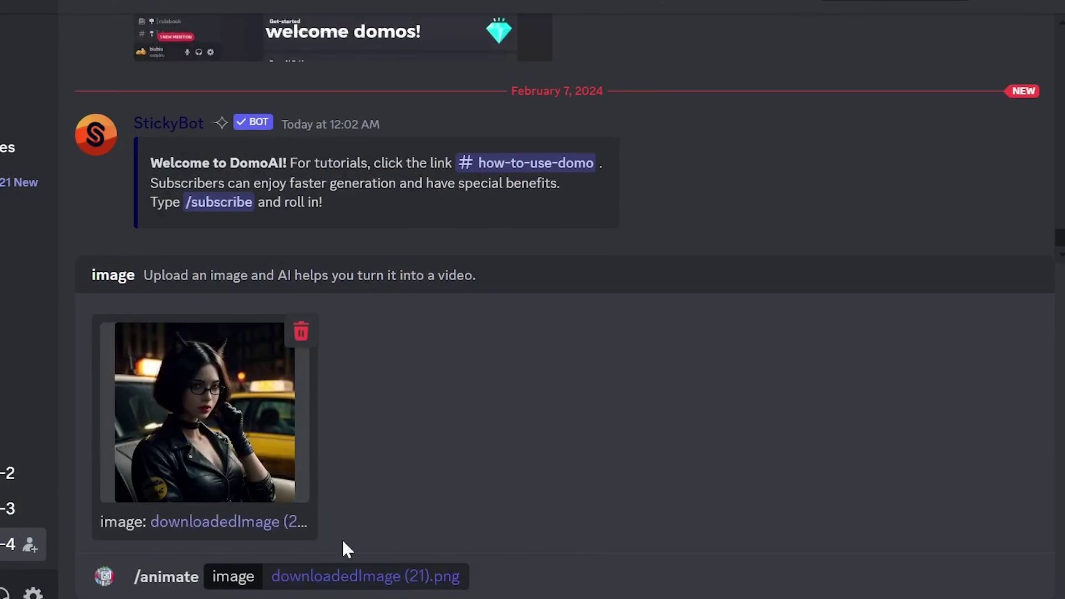
pyautogui.press('Return')
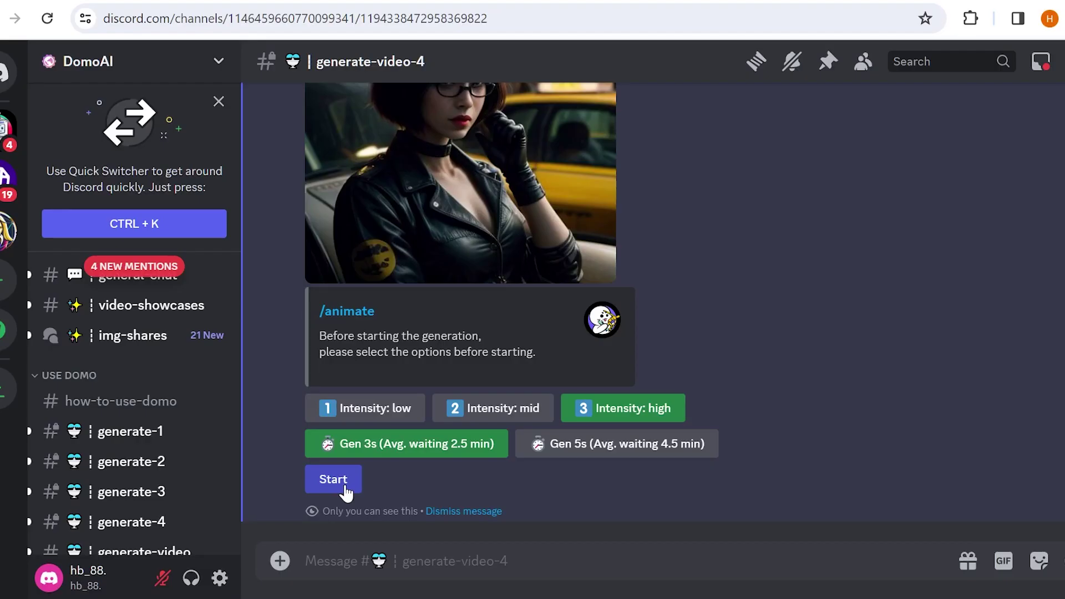
# Start the 3-second animation at high intensity and look over the bot's reply.
pyautogui.click(118, 460)
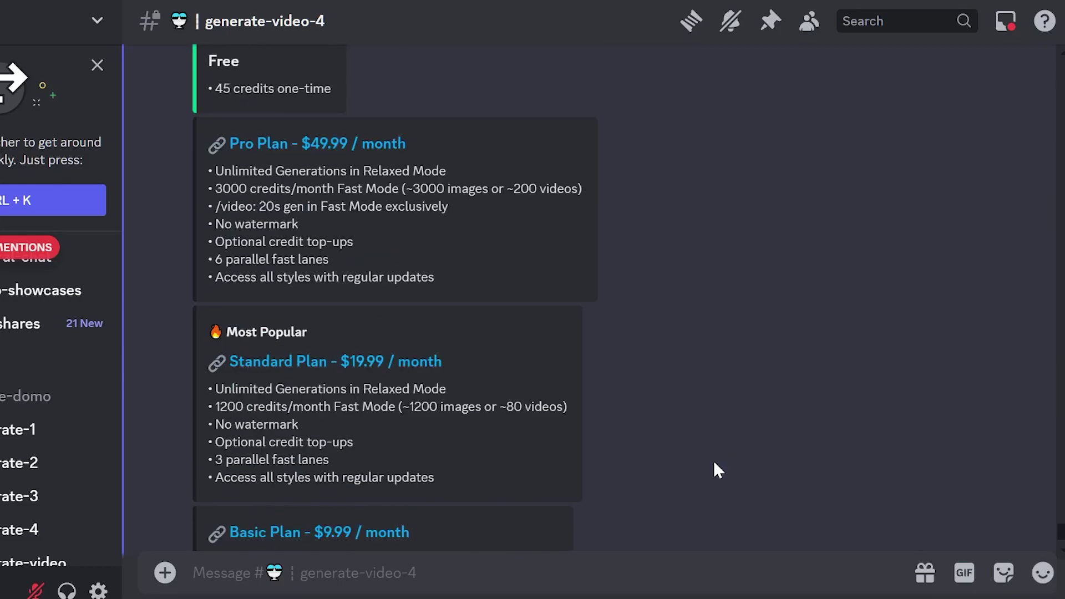
pyautogui.scroll(5, 777, 469)
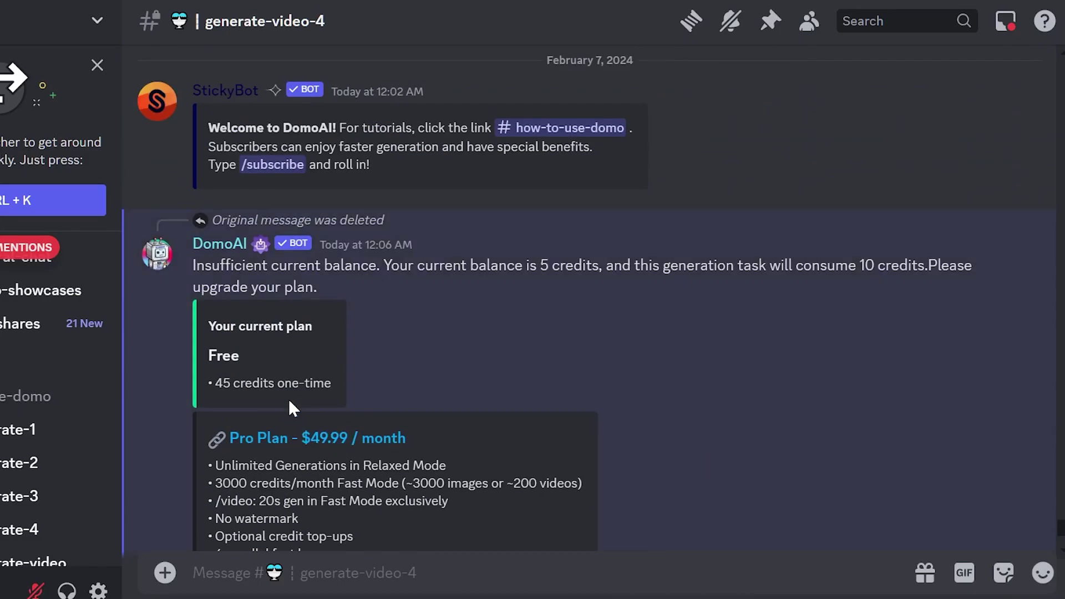